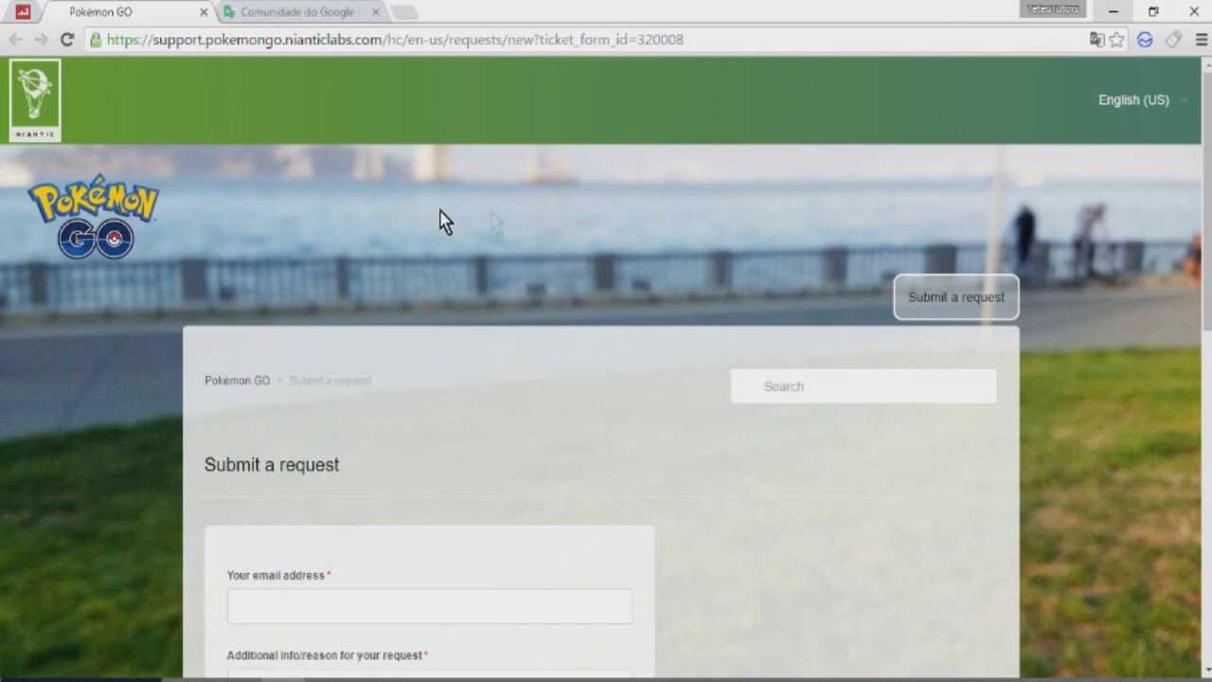
Step: Check the Help Center's language options, then go to the Google Translate tab
click(1127, 101)
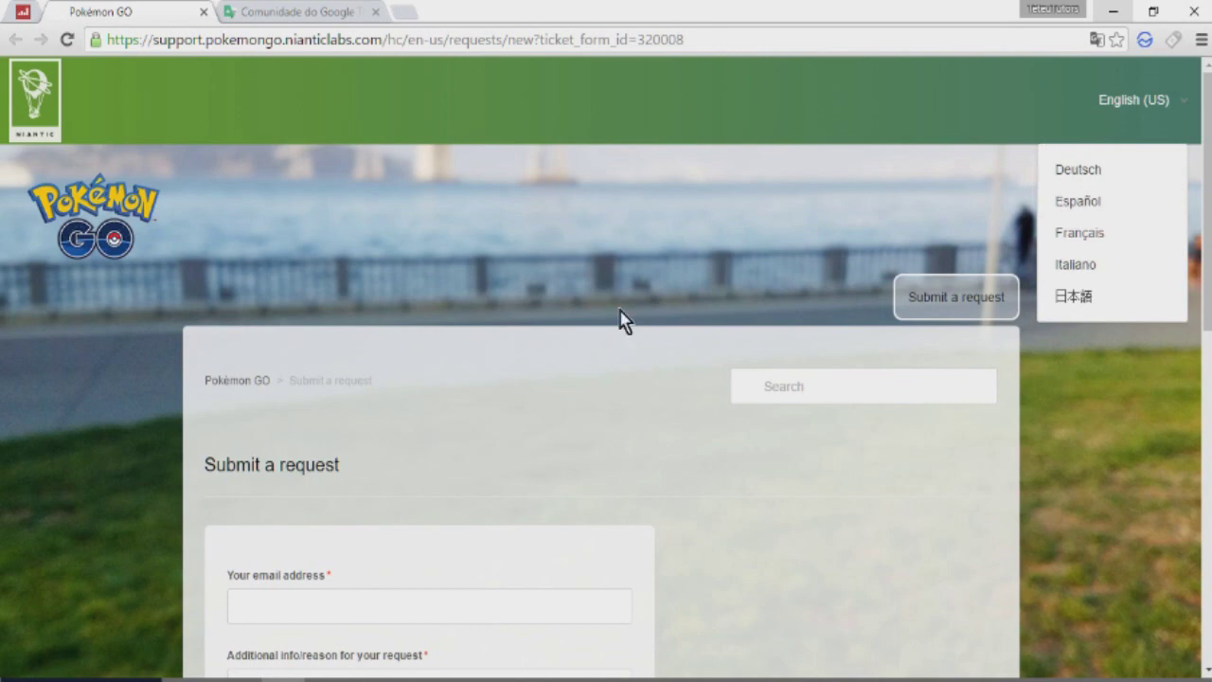
key(ctrl+Tab)
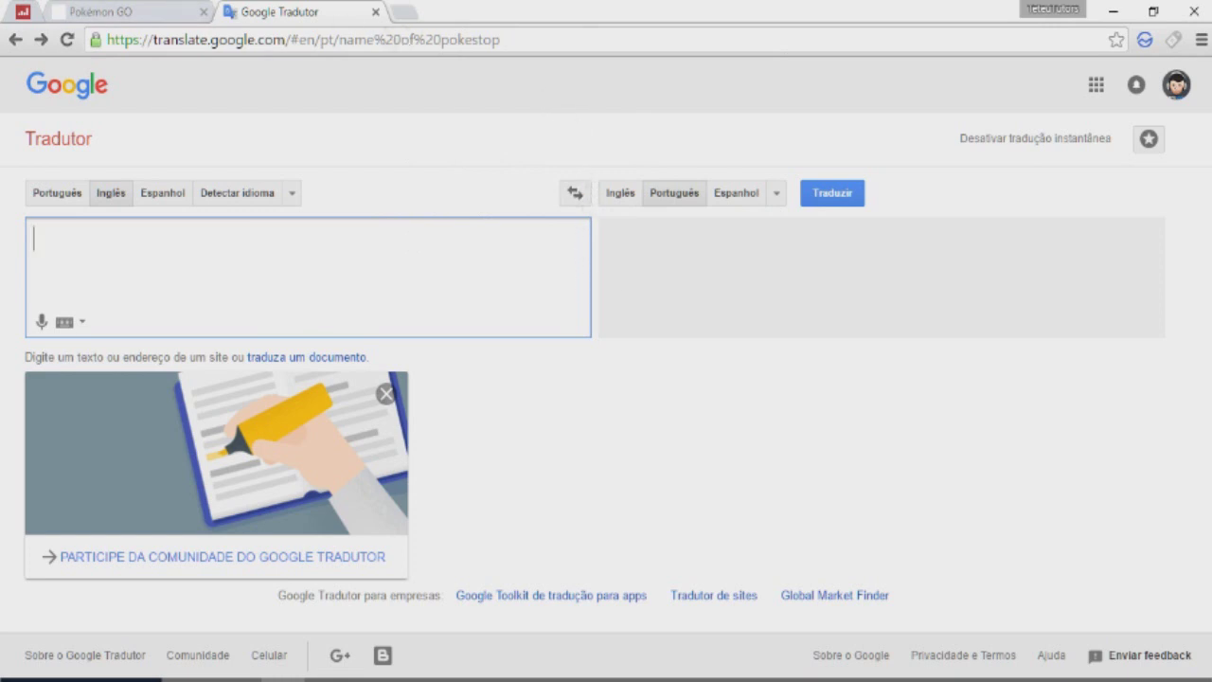
Step: Return to the Pokémon GO tab and scroll down to the empty Submit a request form
click(142, 12)
scroll(363, 313, down, 3)
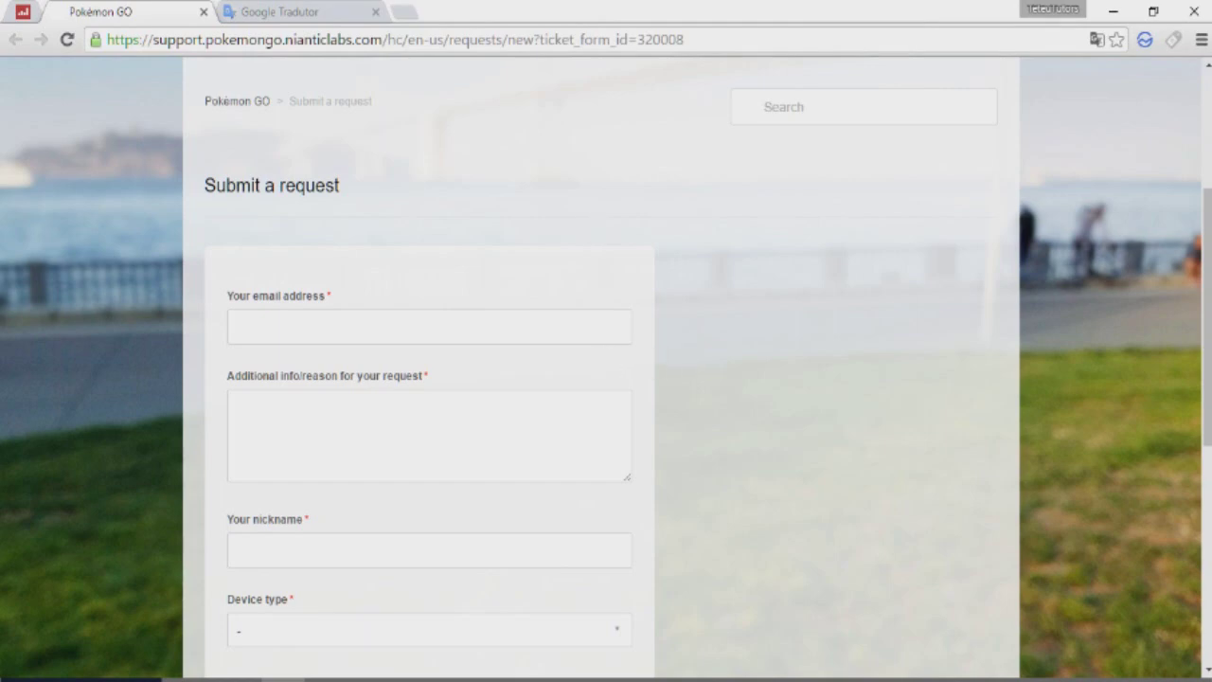
Step: Copy the whole Portuguese PokéStop request template from Notepad and return to Google Translate
click(460, 589)
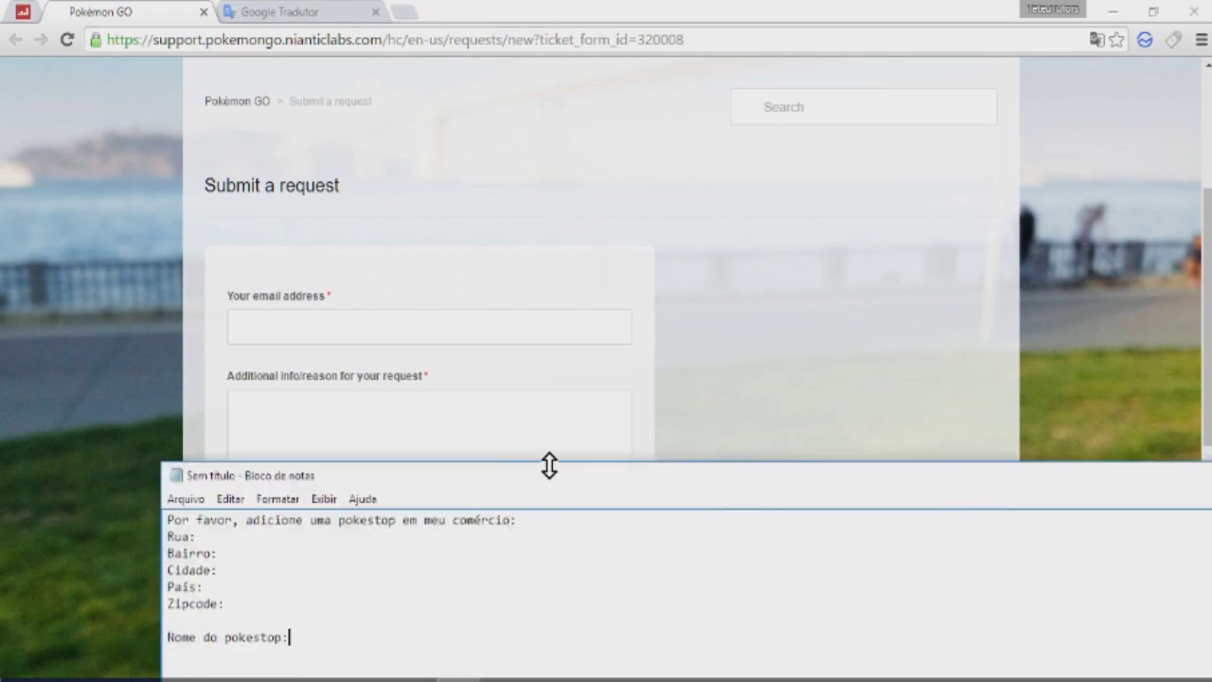
drag(548, 487, 589, 66)
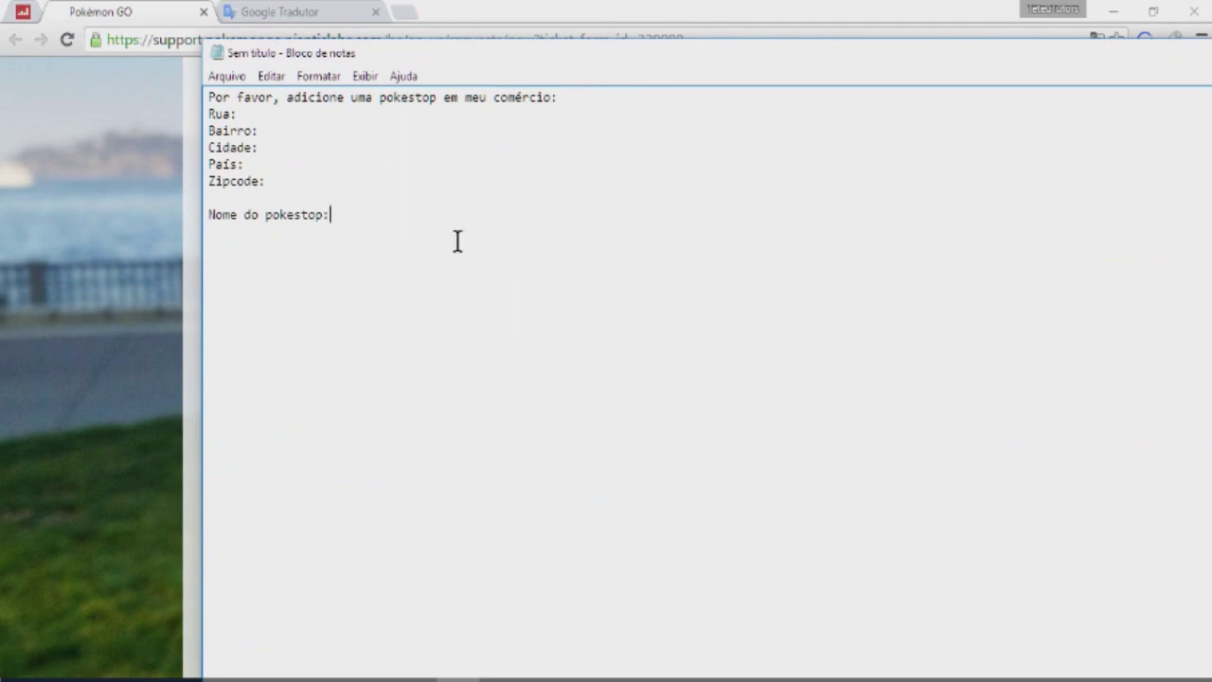
drag(506, 262, 208, 94)
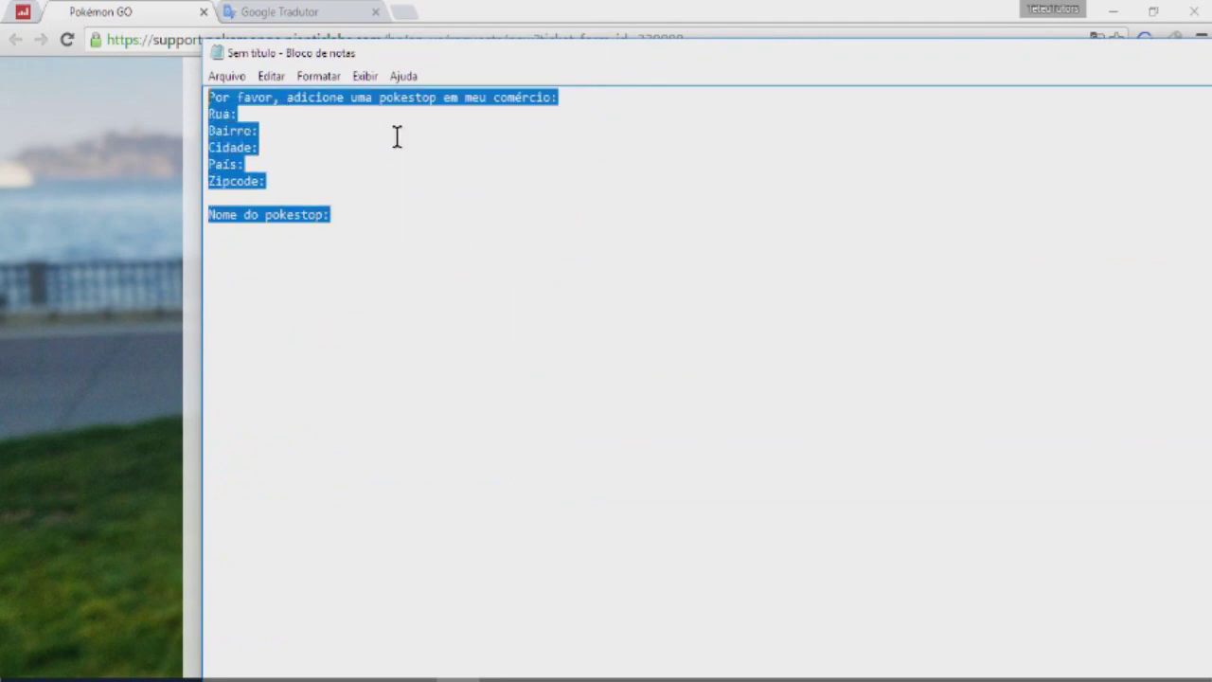
right_click(398, 133)
click(427, 209)
click(194, 176)
click(301, 14)
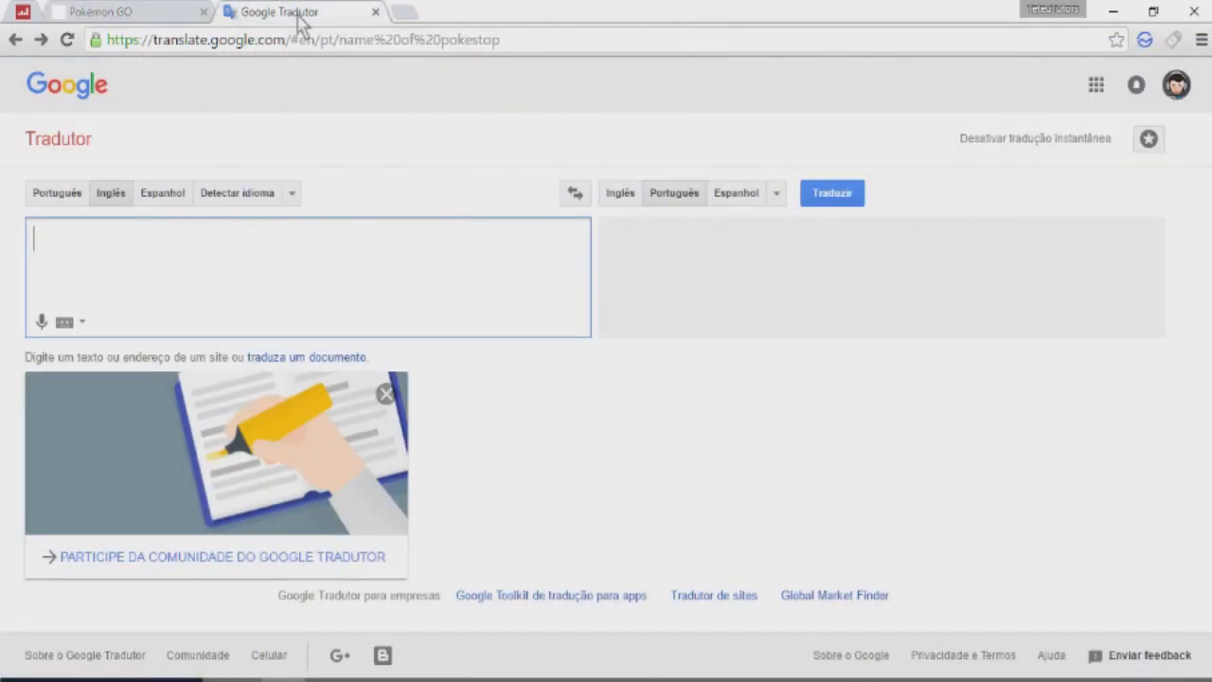
Step: Paste the Portuguese template into Google Translate and set Portuguese-to-English translation
key(ctrl+v)
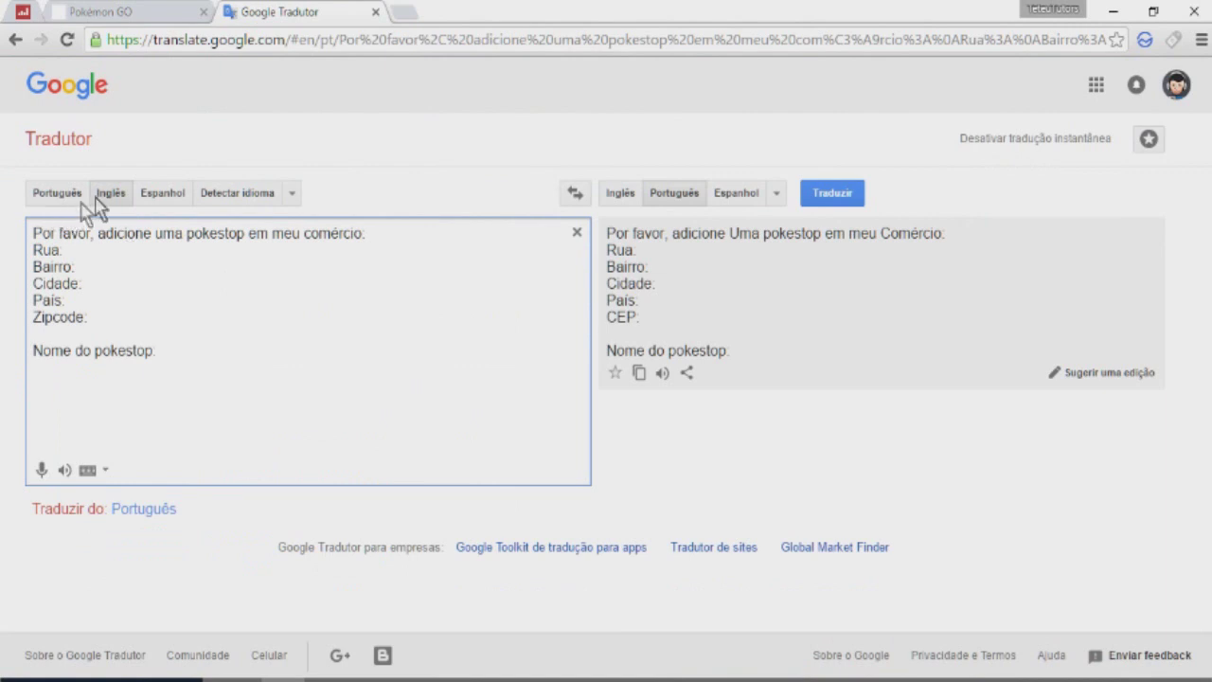
click(52, 195)
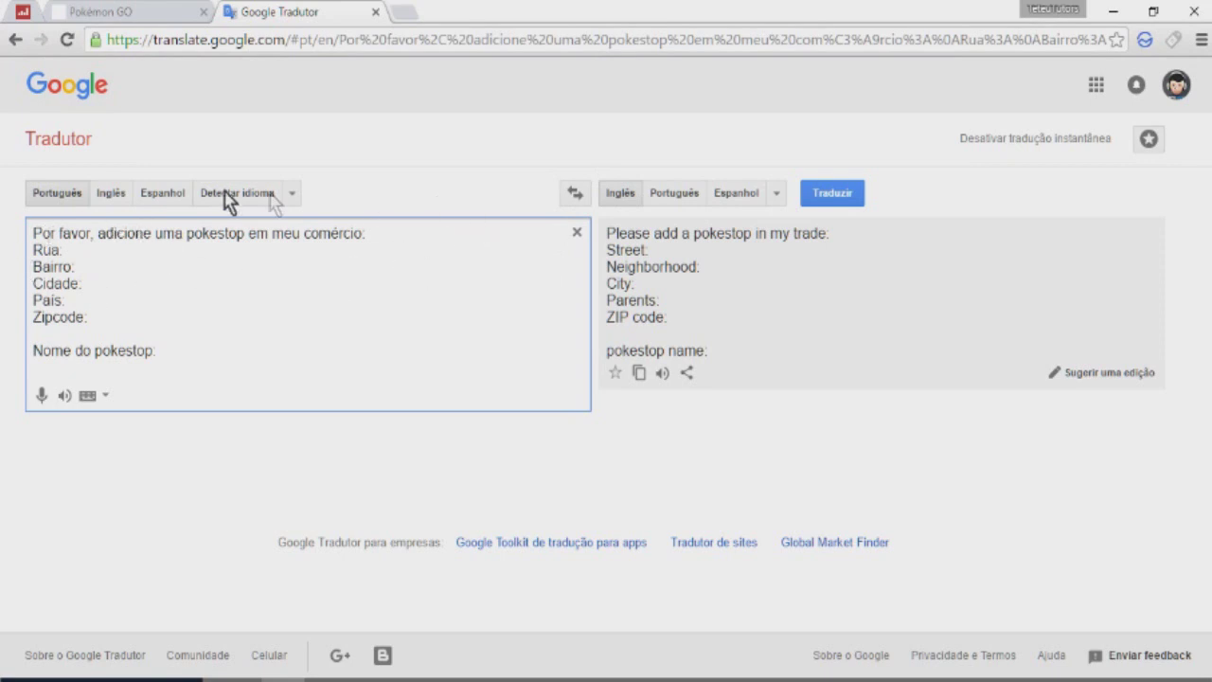
click(87, 251)
click(101, 283)
click(103, 322)
click(180, 347)
Step: Fill in the street, neighborhood, city Mauá - SP, country Brasil and zip code, then copy the English translation
text(Rua ful)
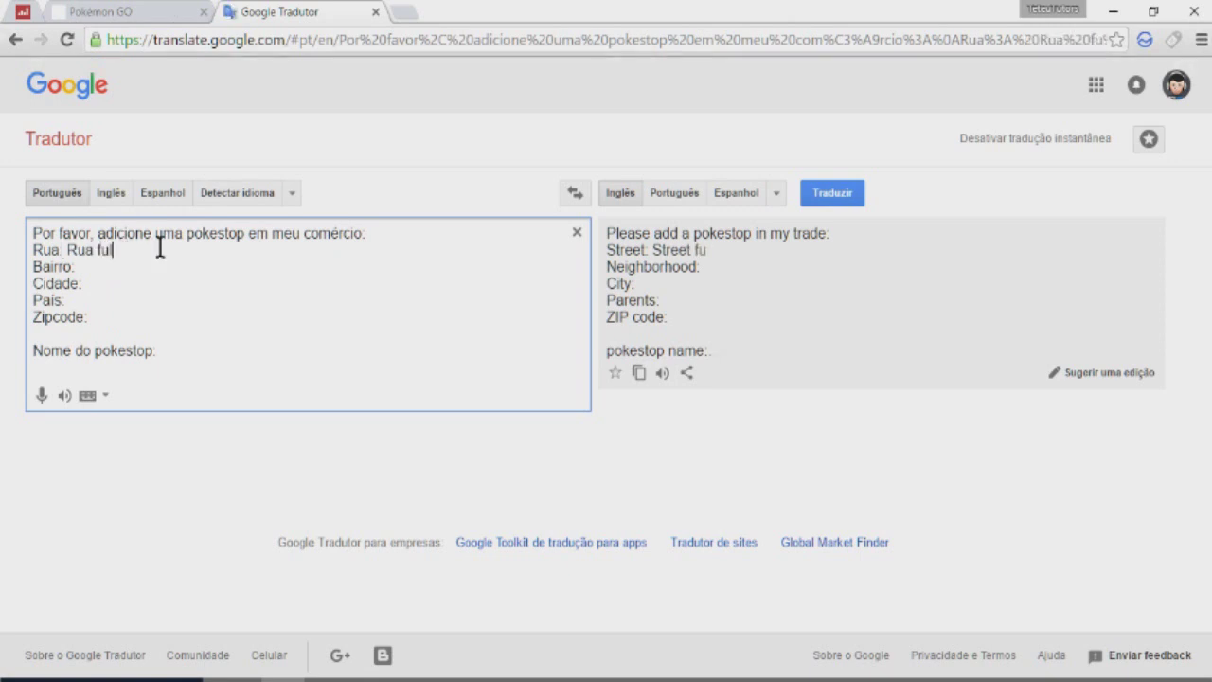
text(ano de tal)
click(80, 266)
text(Jardim de alguma coisa)
key(Down)
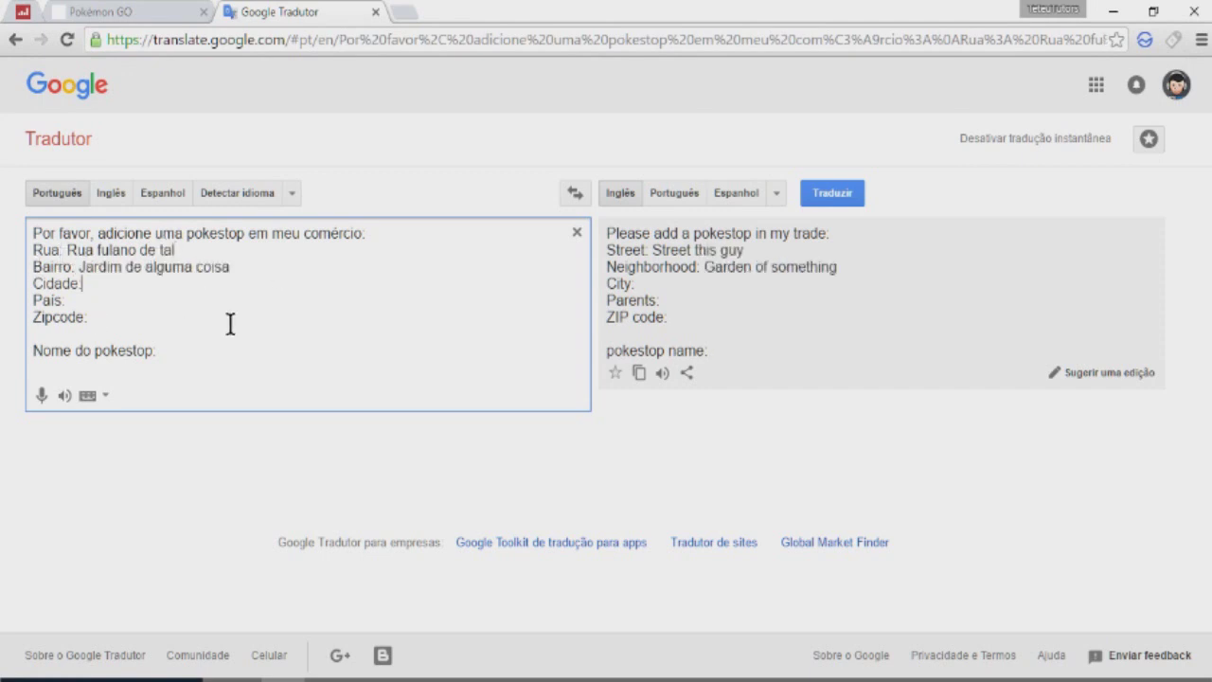
text(Mauá - SP)
key(Down)
text(Brasil)
key(Down)
text(0548405148656)
key(BackSpace)
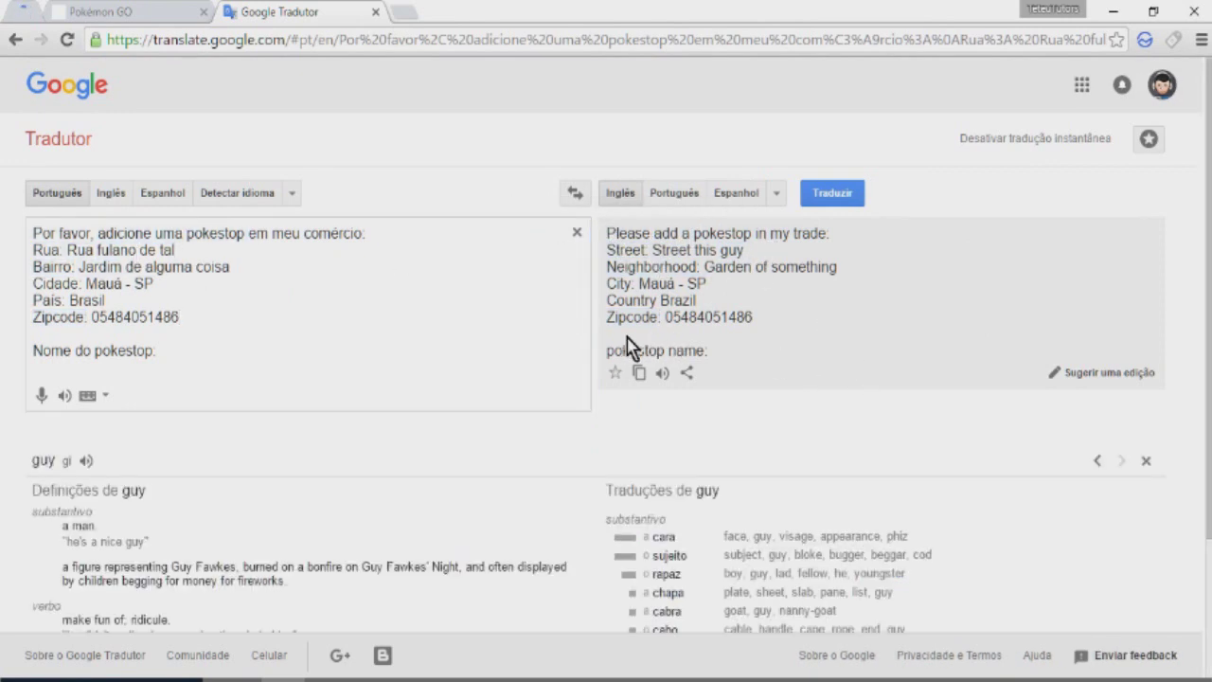
click(639, 373)
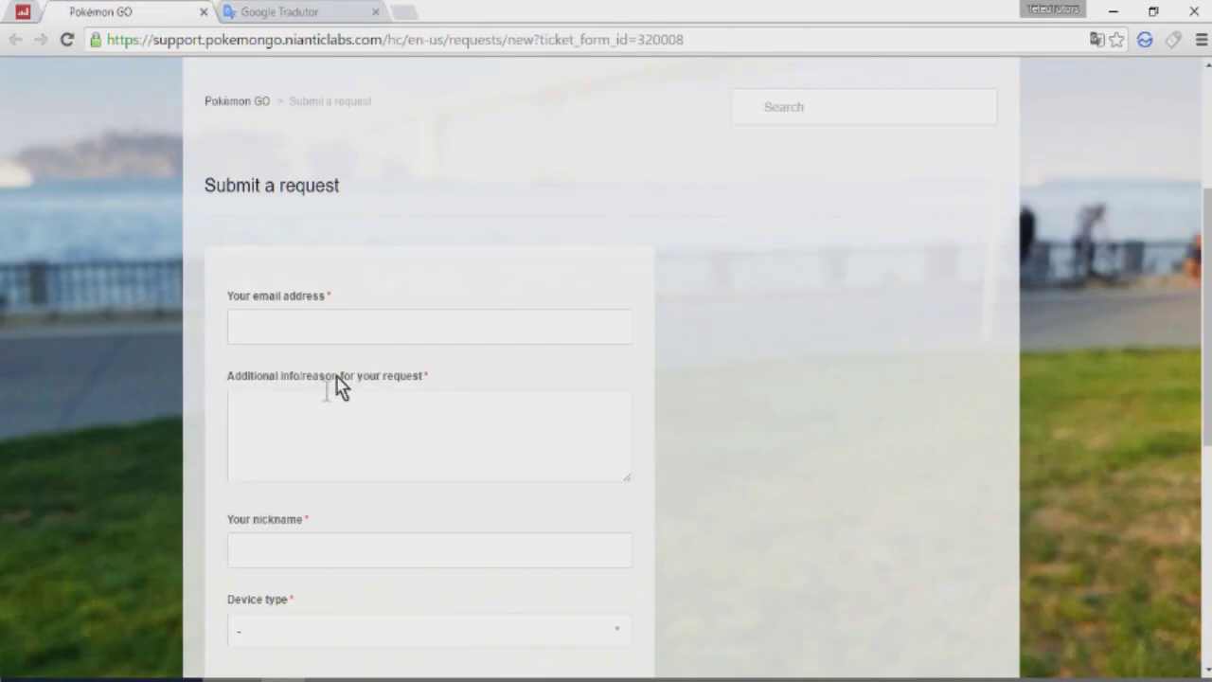
Step: Paste the English translation into the request's Additional info box
scroll(336, 384, down, 2)
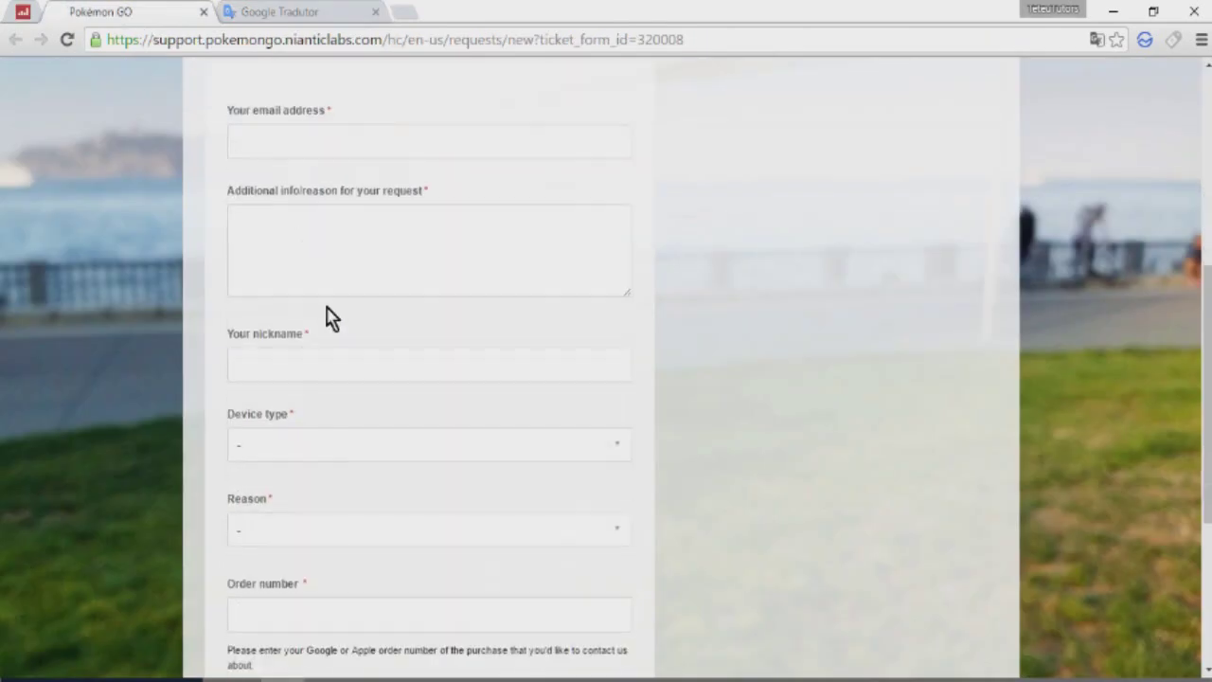
click(297, 212)
right_click(334, 264)
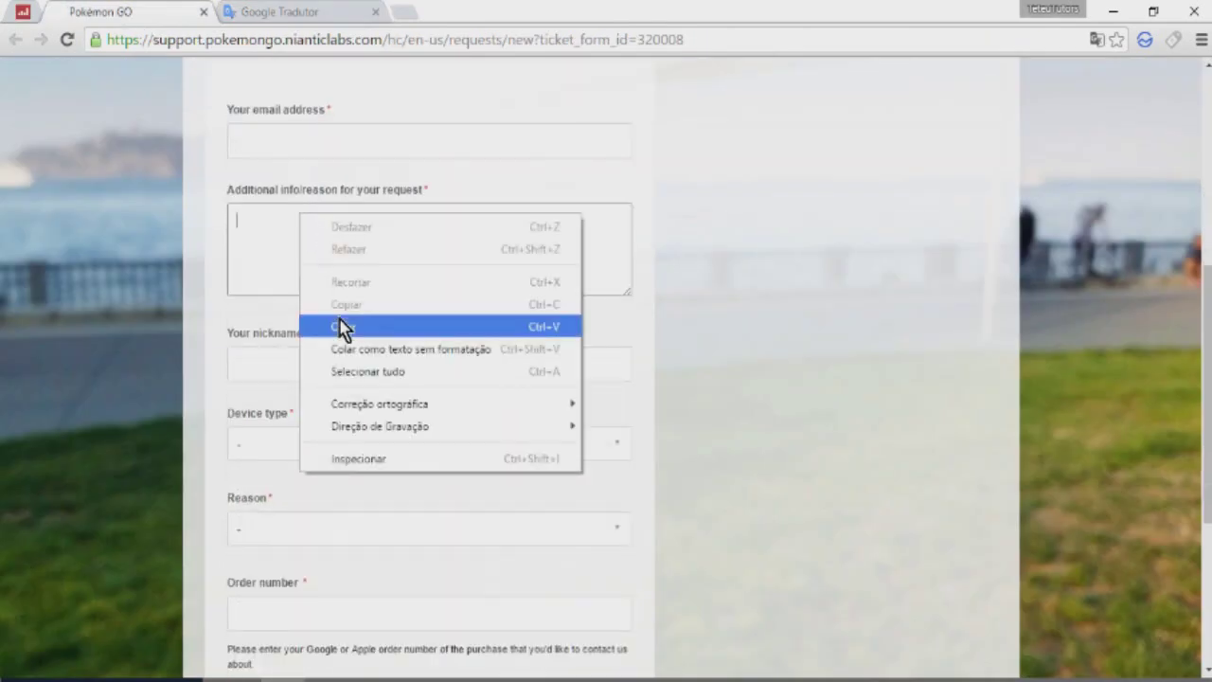
click(341, 324)
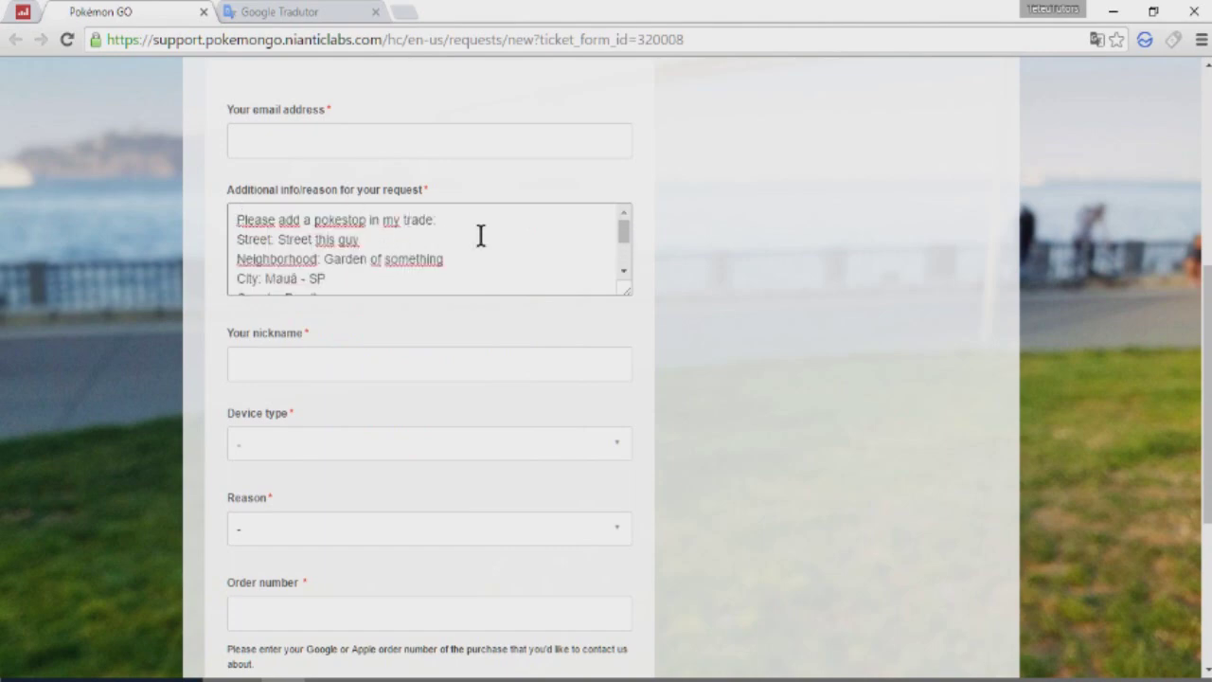
Step: Copy the street and neighborhood values from the Google Translate source text
click(284, 12)
drag(66, 250, 176, 251)
right_click(182, 253)
click(213, 285)
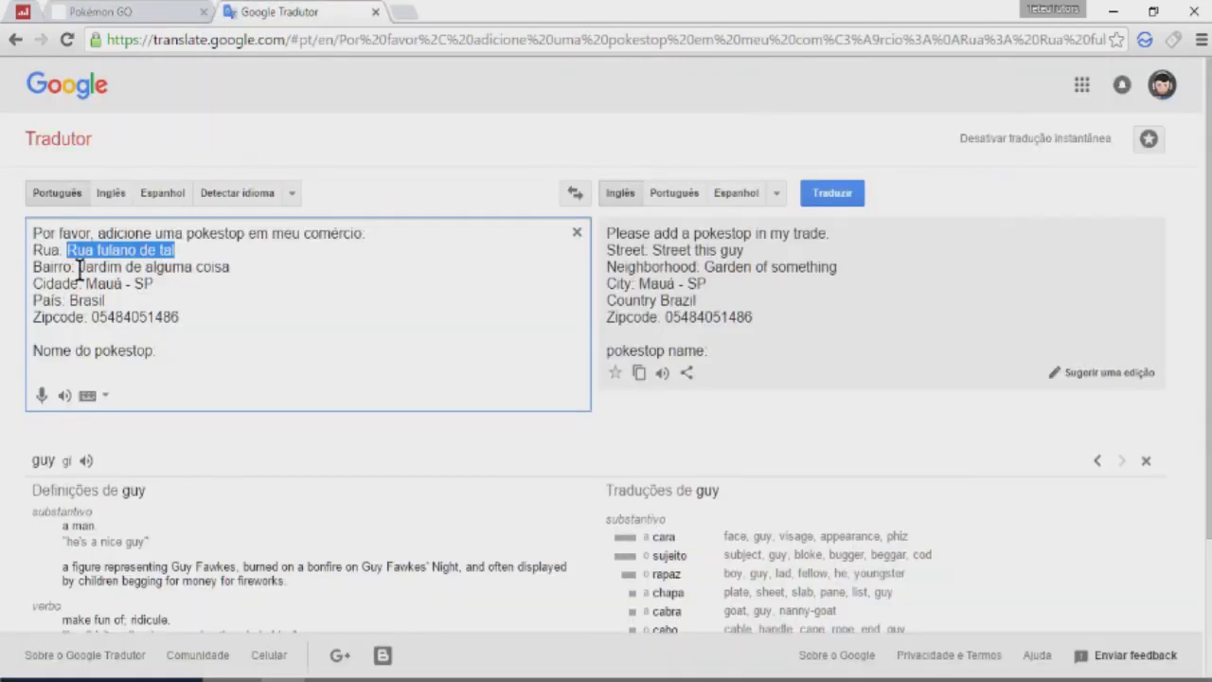
drag(79, 268, 257, 269)
right_click(257, 269)
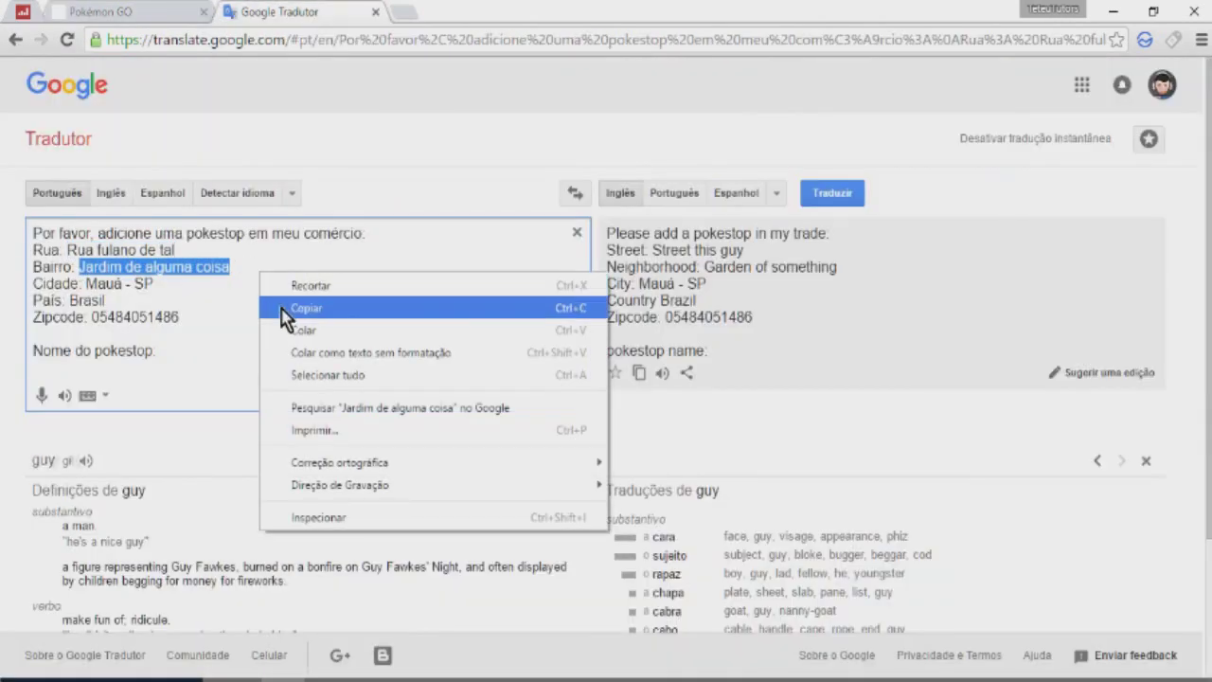
click(284, 306)
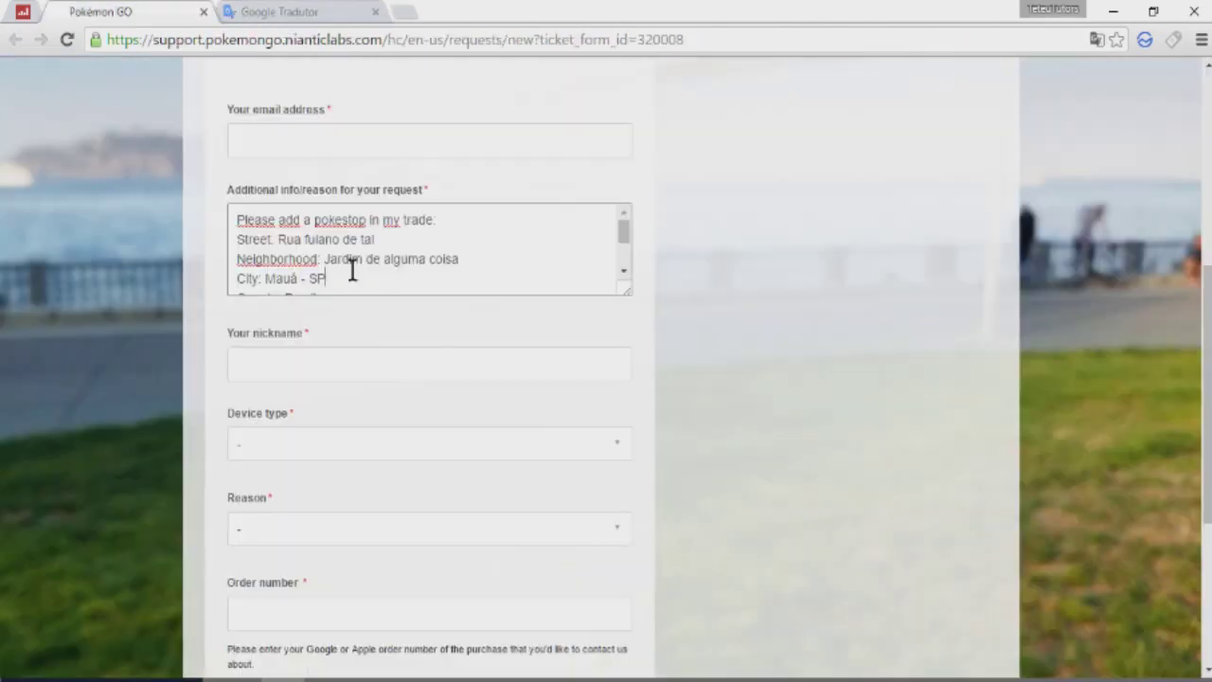
Step: Add the PokéStop name 'Pokestop da padaria' after the 'pokestop name:' line
scroll(350, 268, down, 2)
text(: 054840514)
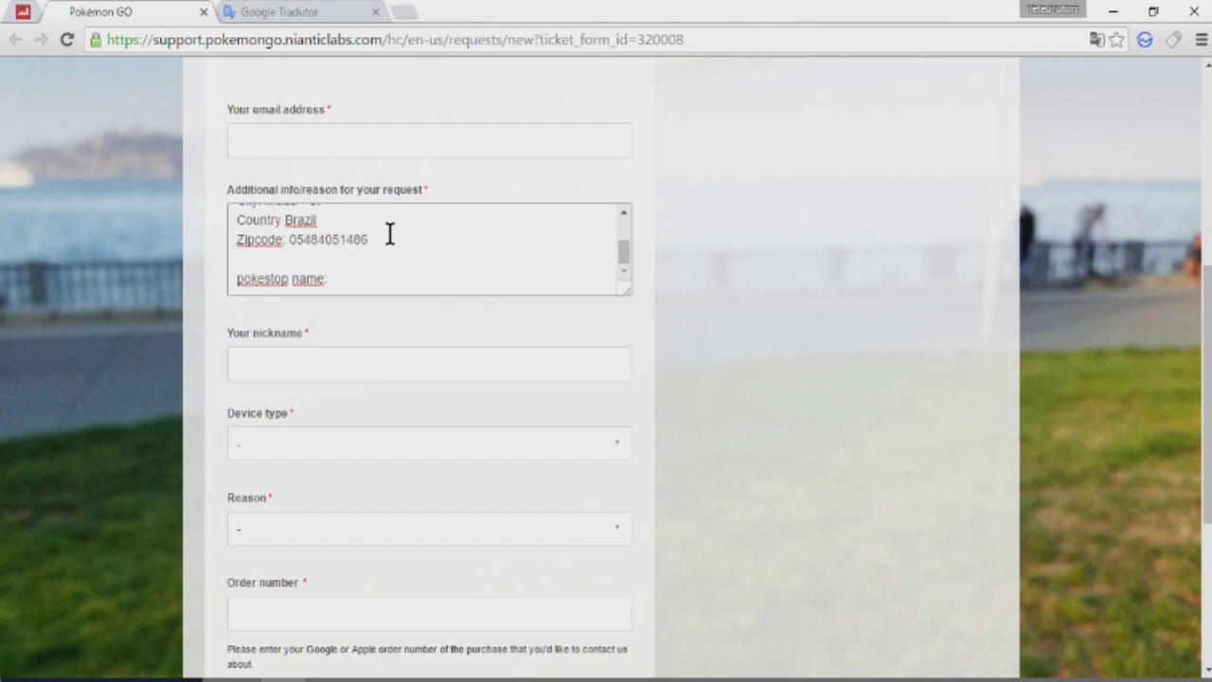
click(369, 281)
key(ctrl+v)
scroll(360, 331, up, 2)
click(262, 320)
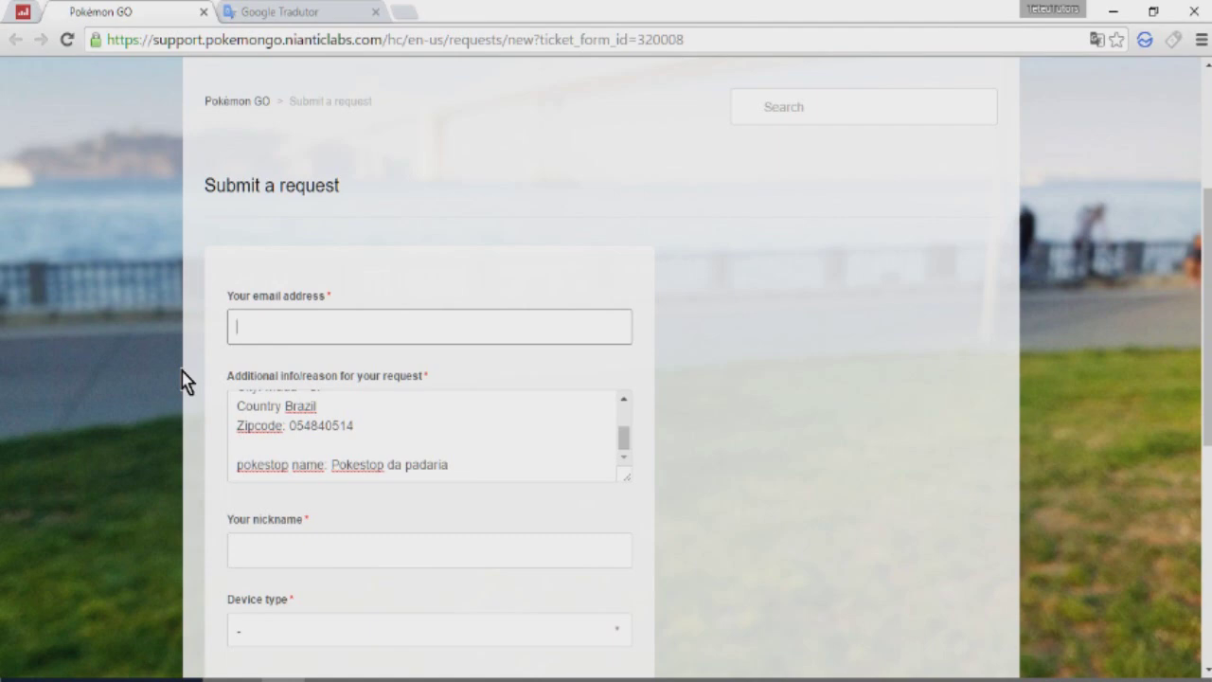
Step: Enter the email address and the player nickname
scroll(186, 381, down, 3)
key(Tab)
key(Tab)
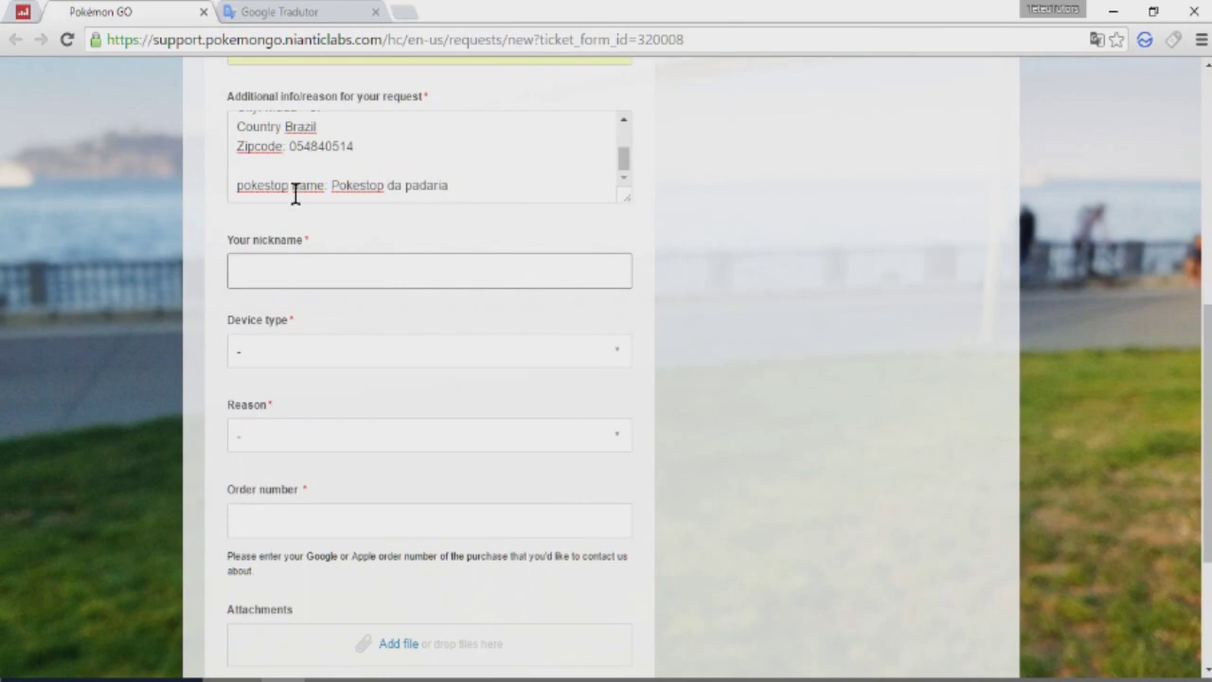
text(teteutors)
click(287, 351)
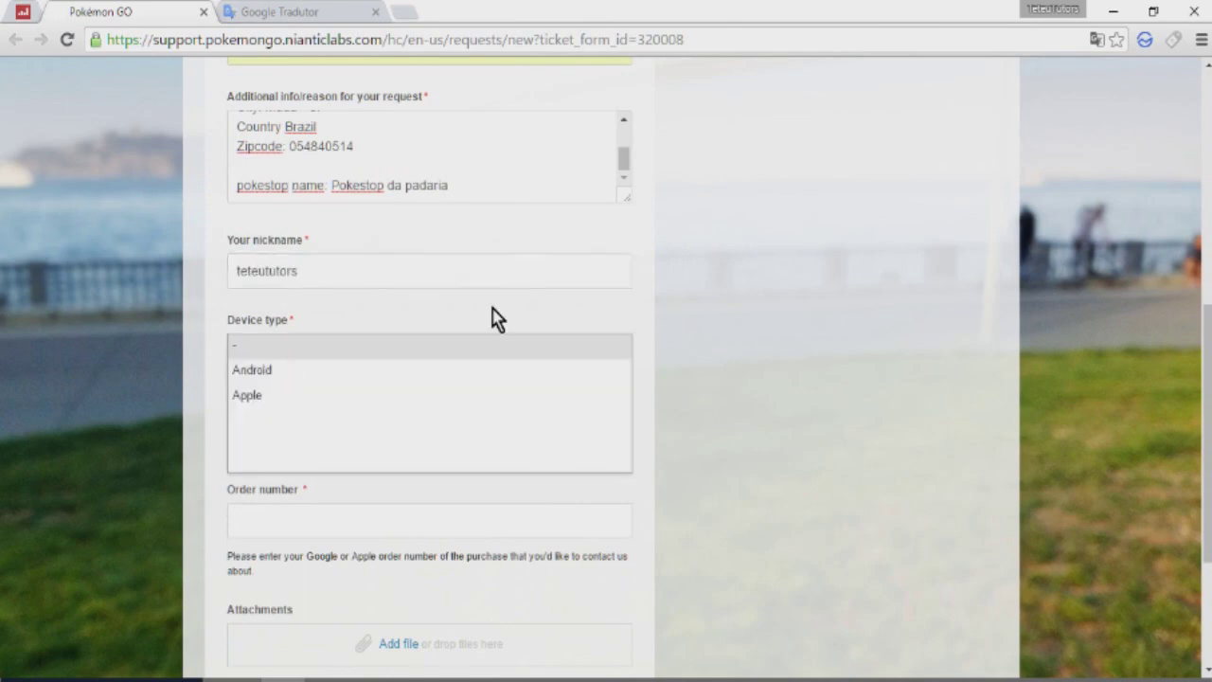
Step: Choose Android as the device and Other as the reason, and translate the page into Portuguese
click(259, 371)
scroll(38, 395, down, 2)
click(229, 245)
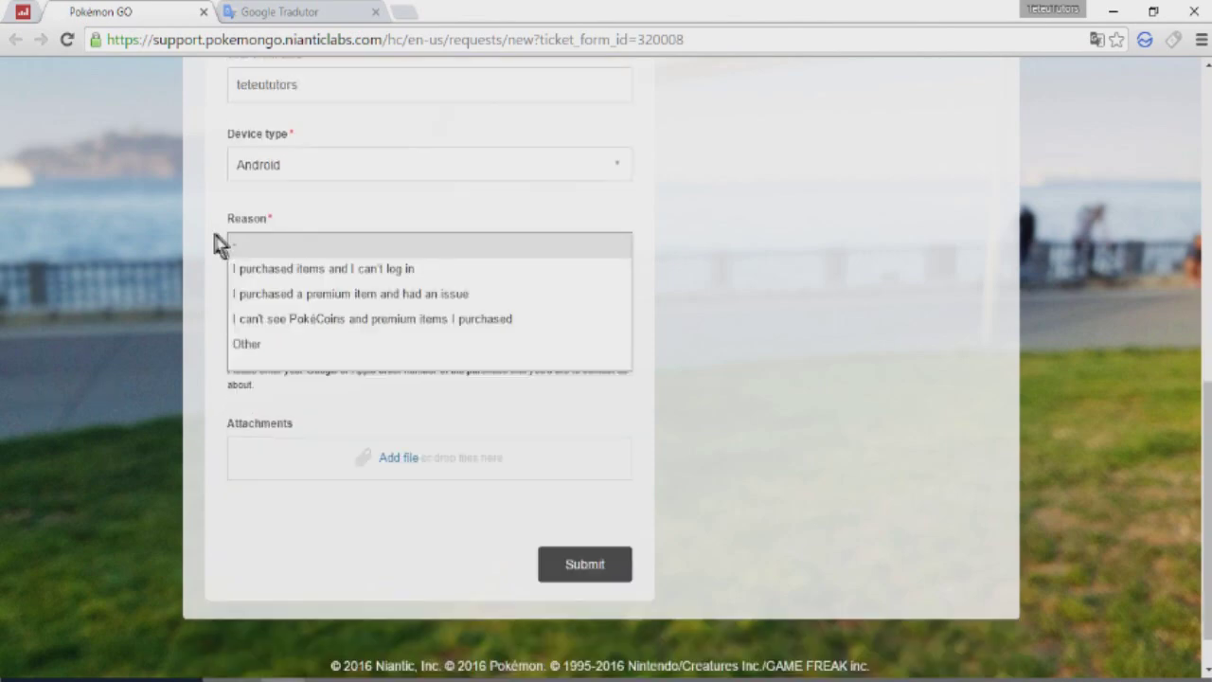
click(250, 349)
right_click(743, 239)
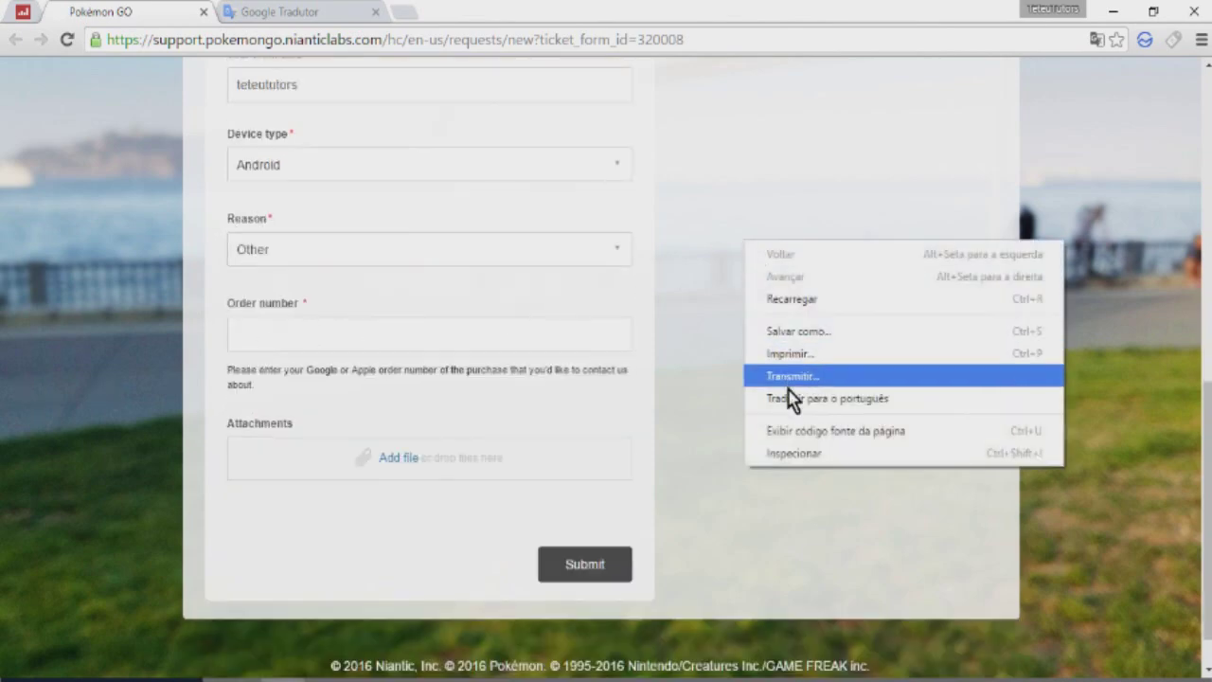
click(797, 401)
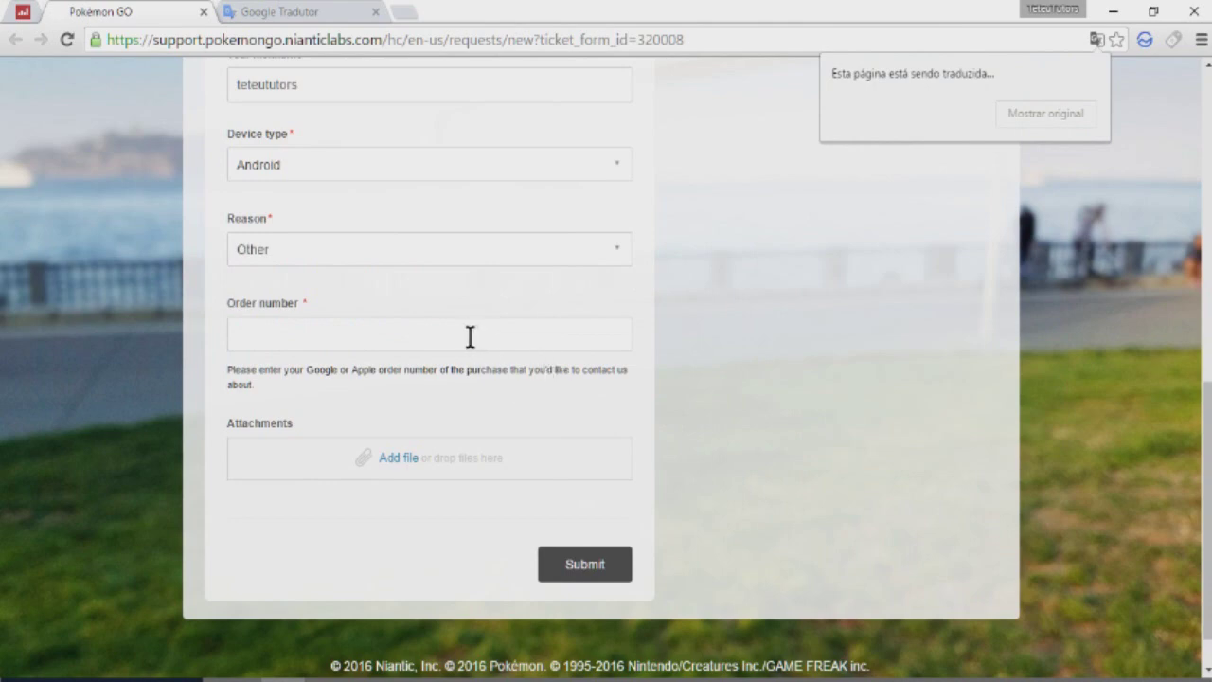
Step: Enter the order number and send the request form
click(309, 334)
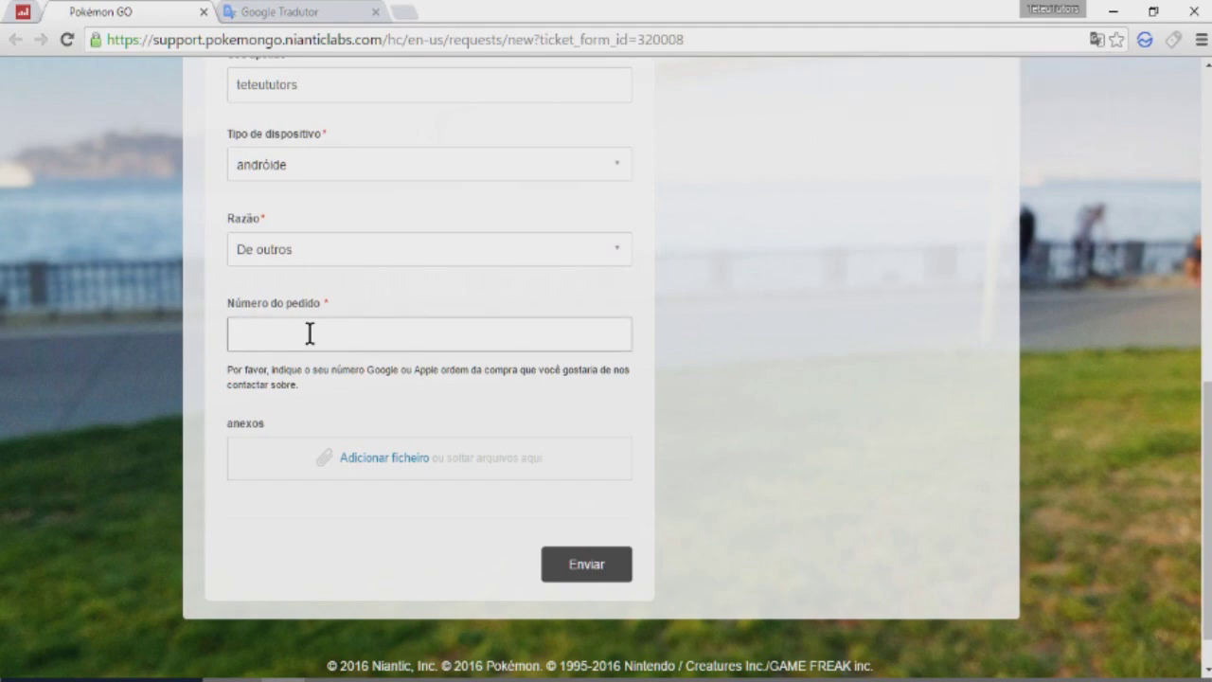
text(0211)
key(Return)
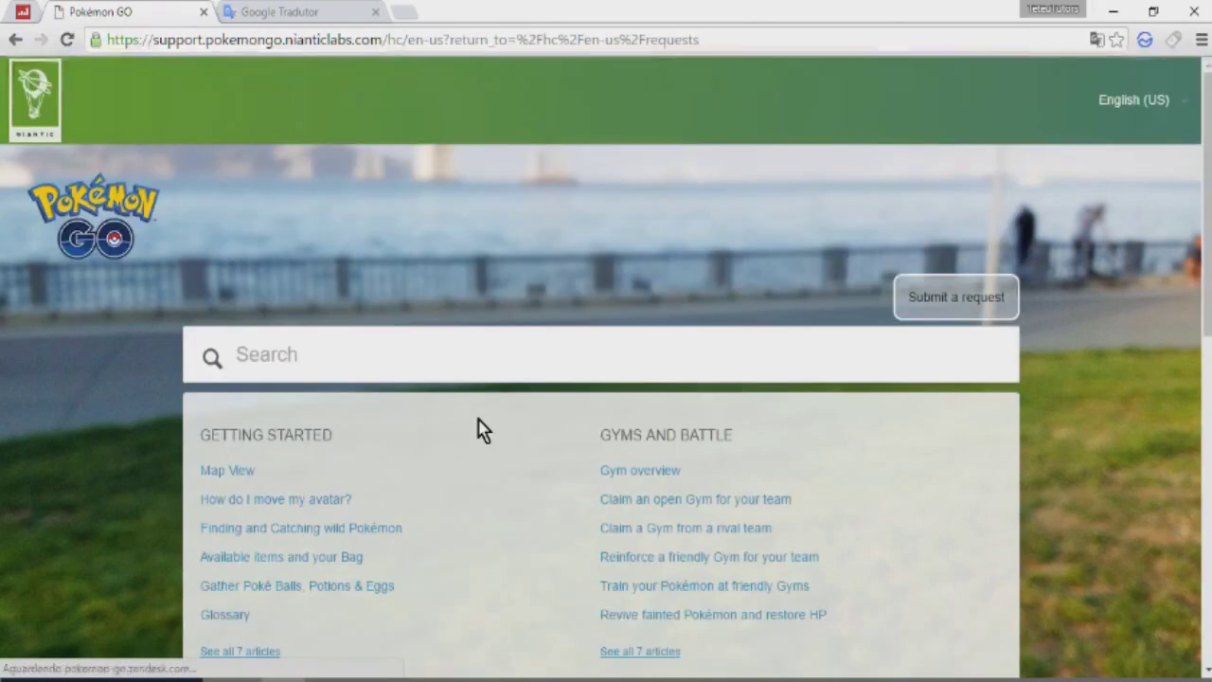
Step: Scroll to the Attachments area of the English request form and dismiss a context menu
scroll(480, 427, down, 3)
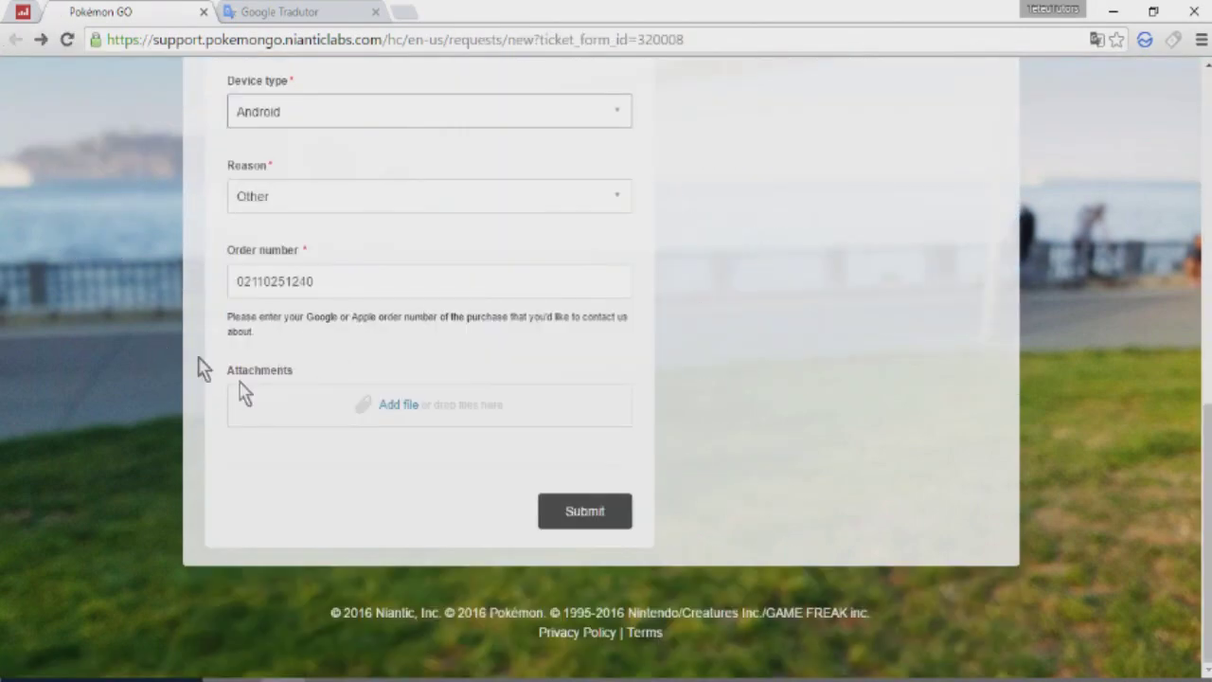
right_click(389, 361)
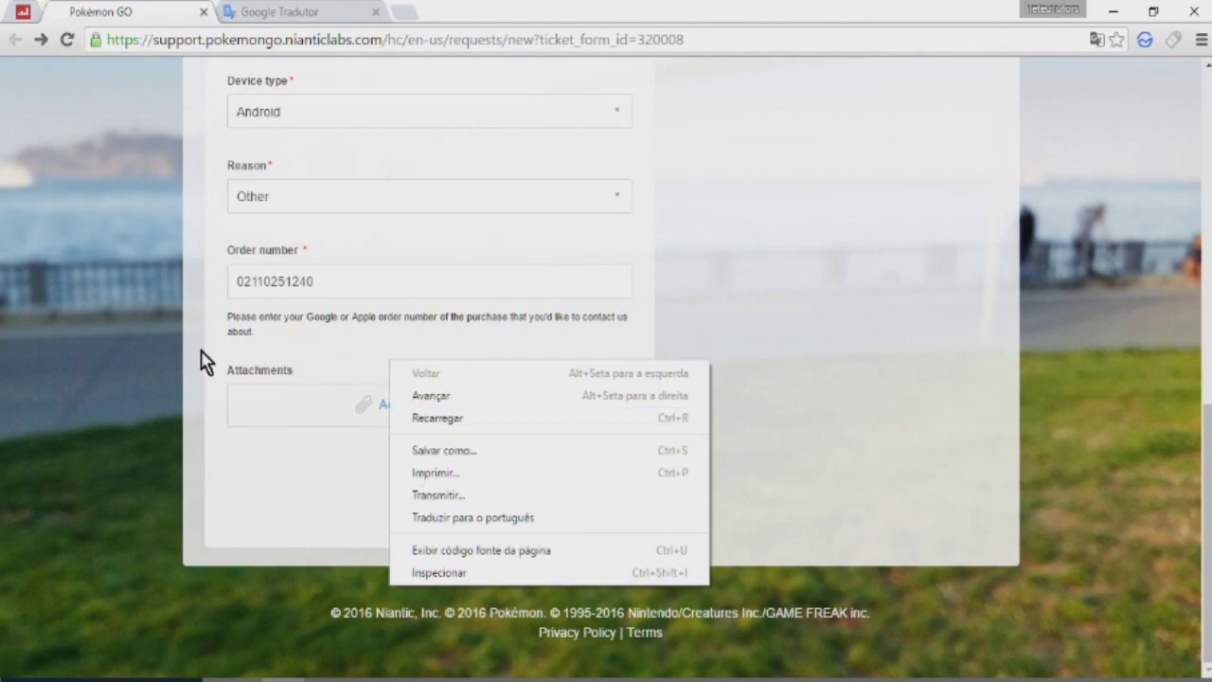
click(337, 398)
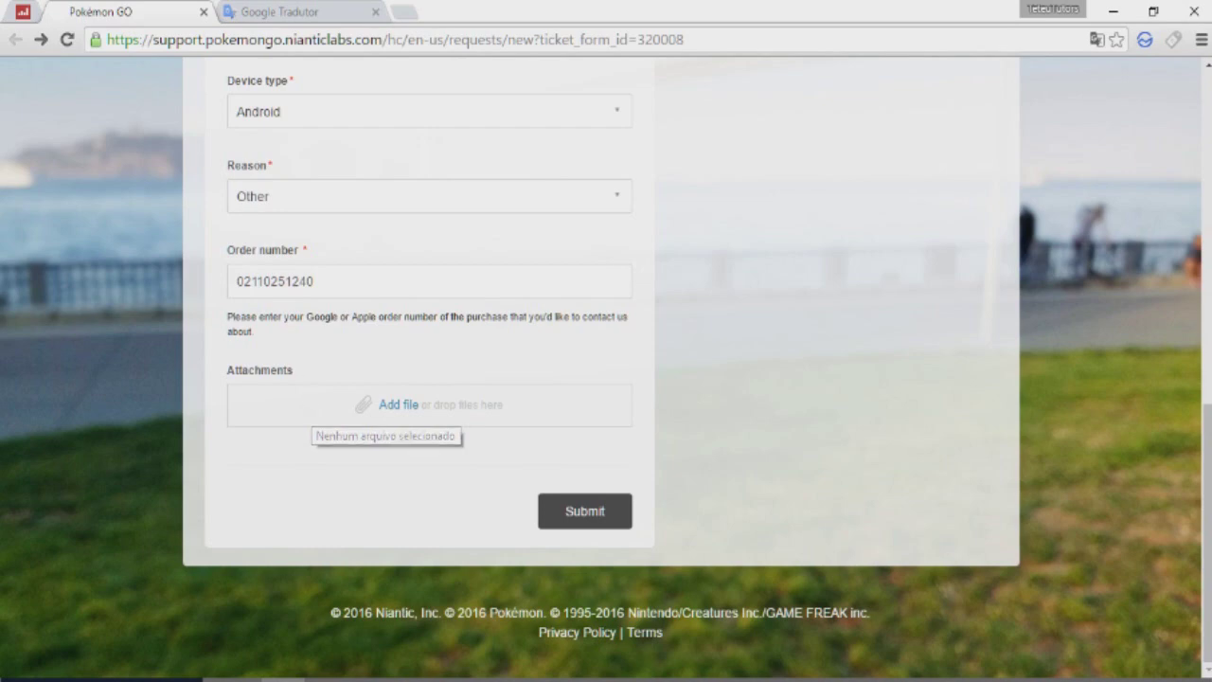
Step: Attach Capturar.PNG to the request through the Abrir file dialog
click(406, 405)
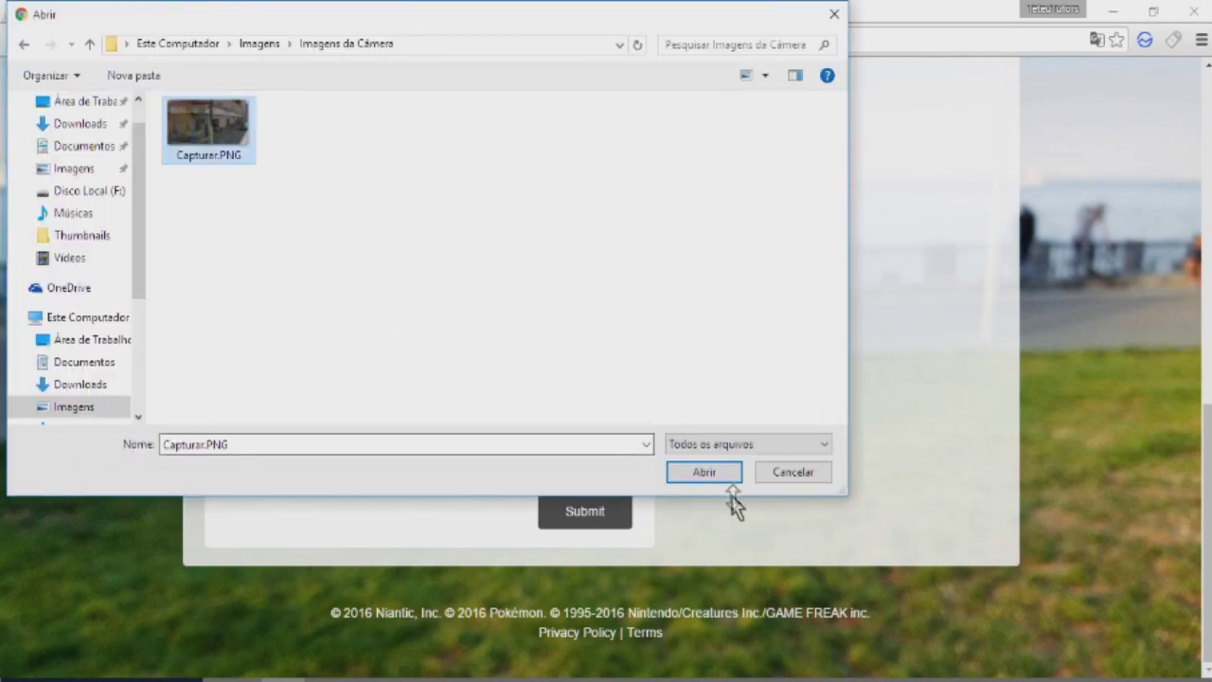
click(700, 474)
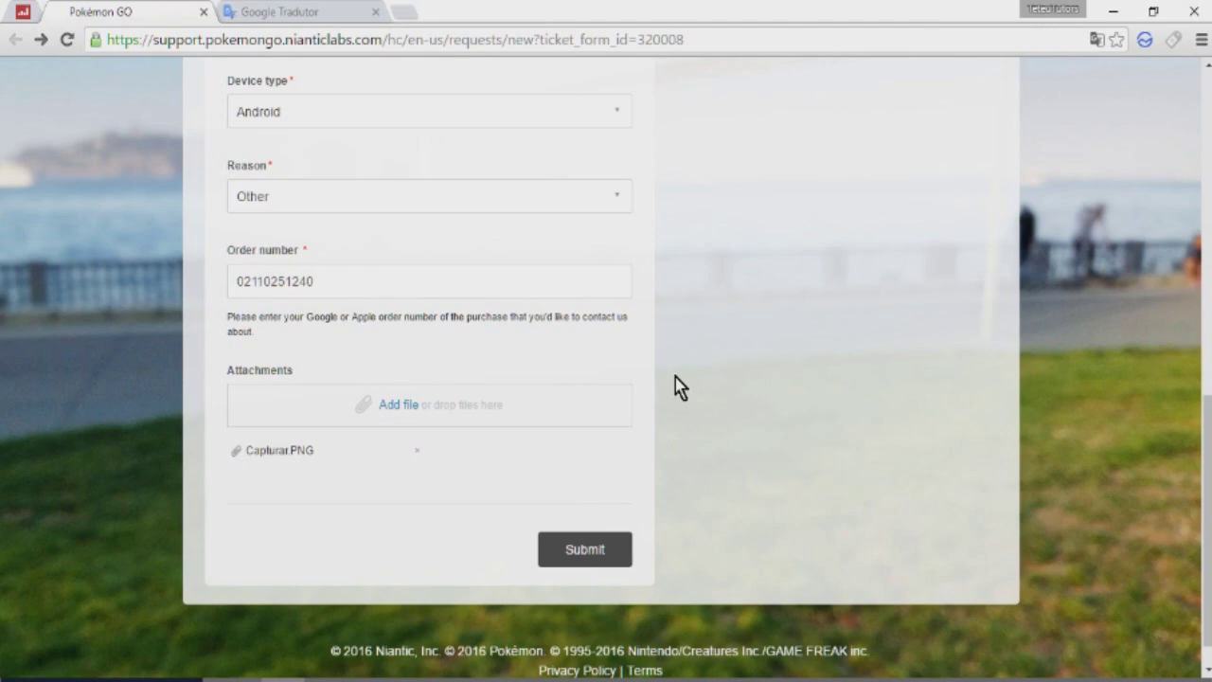
Step: Submit the request with Capturar.PNG attached, then scroll through the help-centre home page
click(560, 552)
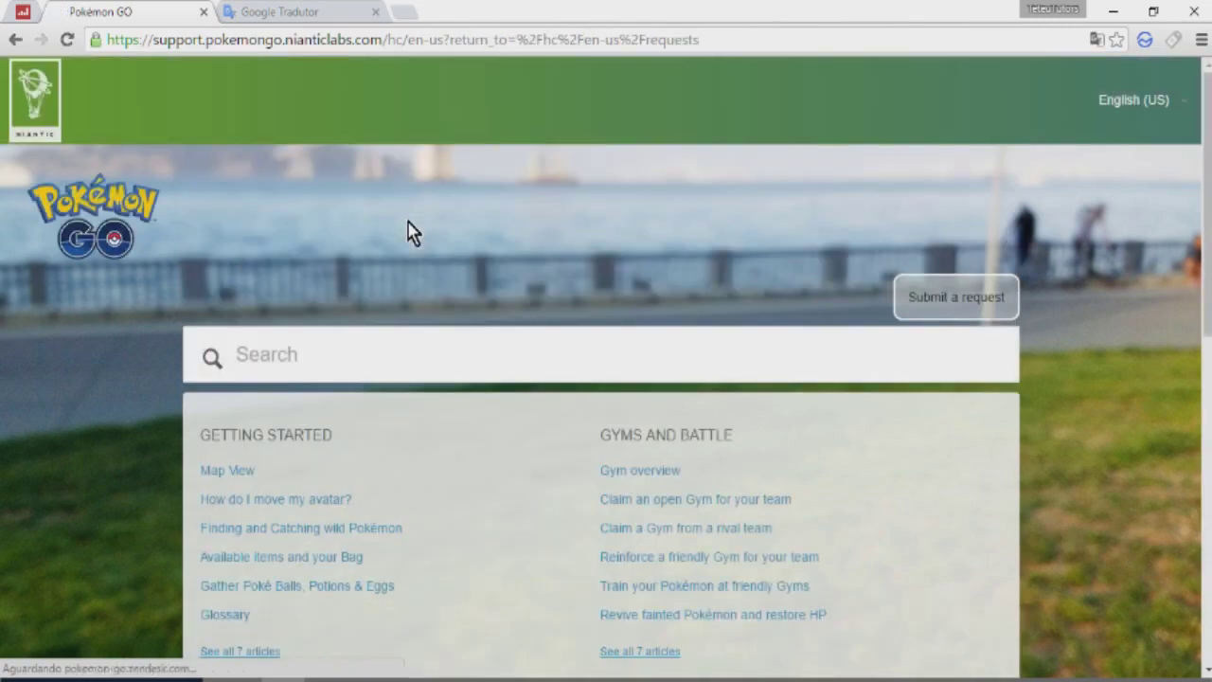
scroll(388, 233, down, 5)
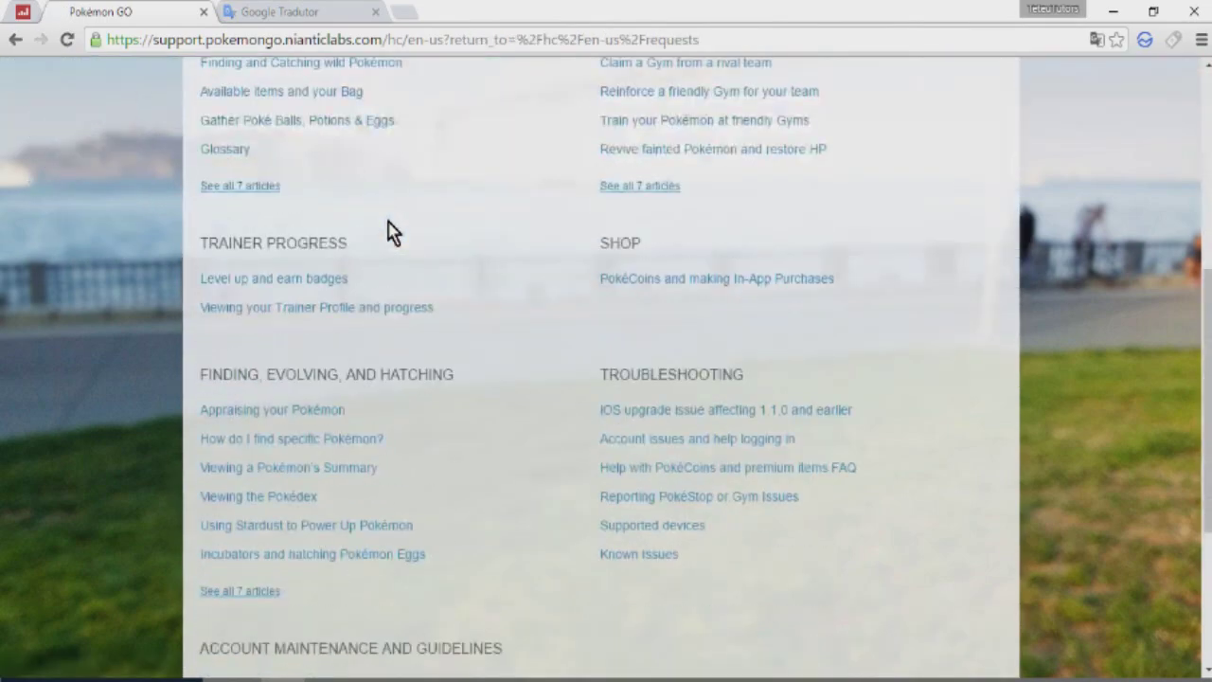
scroll(388, 231, down, 3)
scroll(416, 284, up, 8)
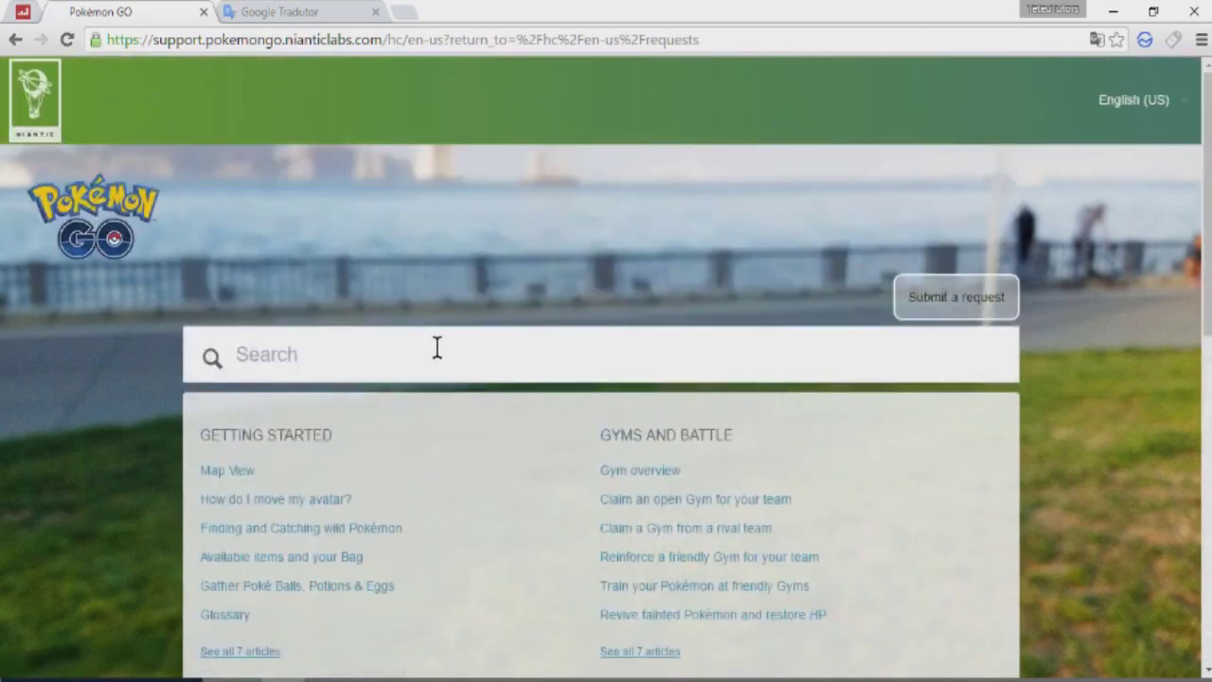